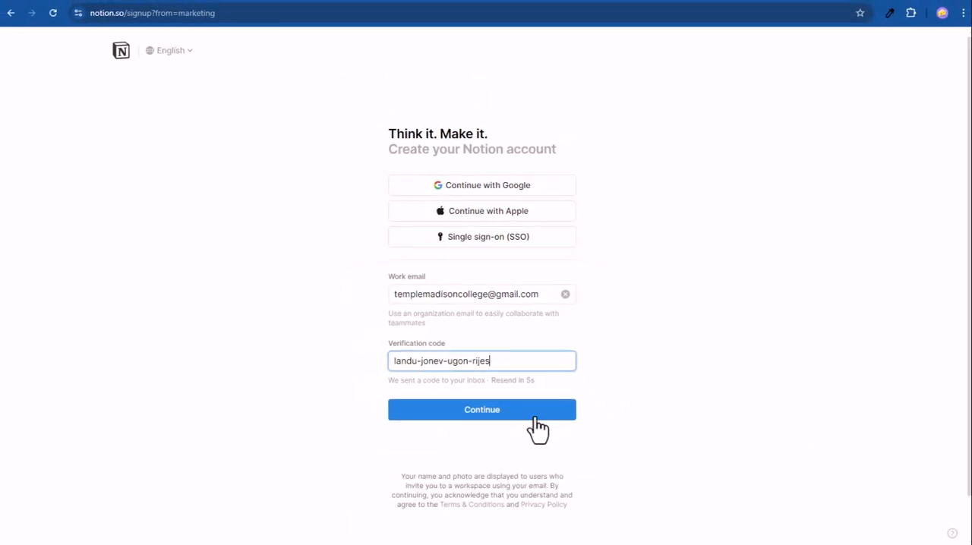
Step: Submit the verification code and create the profile with a preferred name and account password, opting out of marketing communications
{"action": "left_click", "coordinate": [531, 416]}
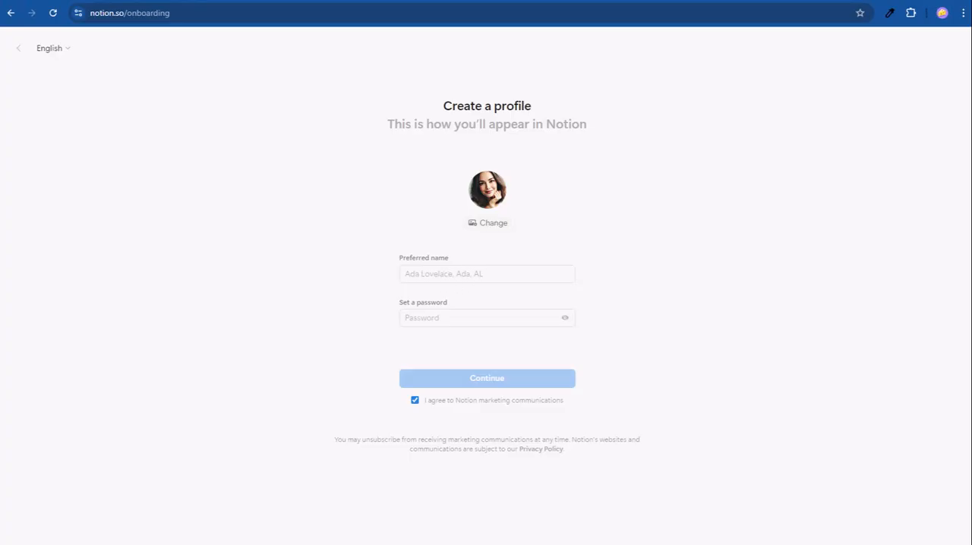
{"action": "left_click", "coordinate": [443, 274]}
{"action": "type", "text": "Temple"}
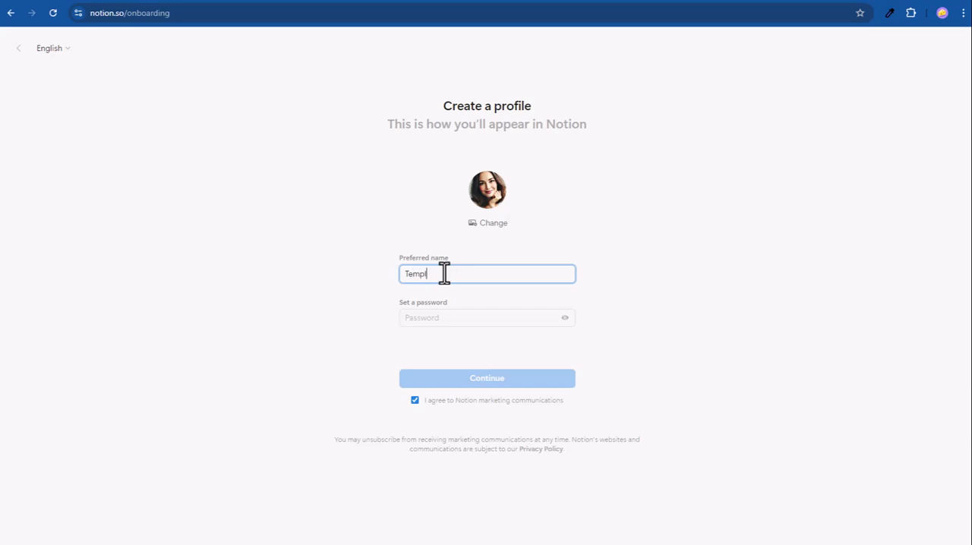
{"action": "left_click", "coordinate": [457, 317]}
{"action": "type", "text": "*********"}
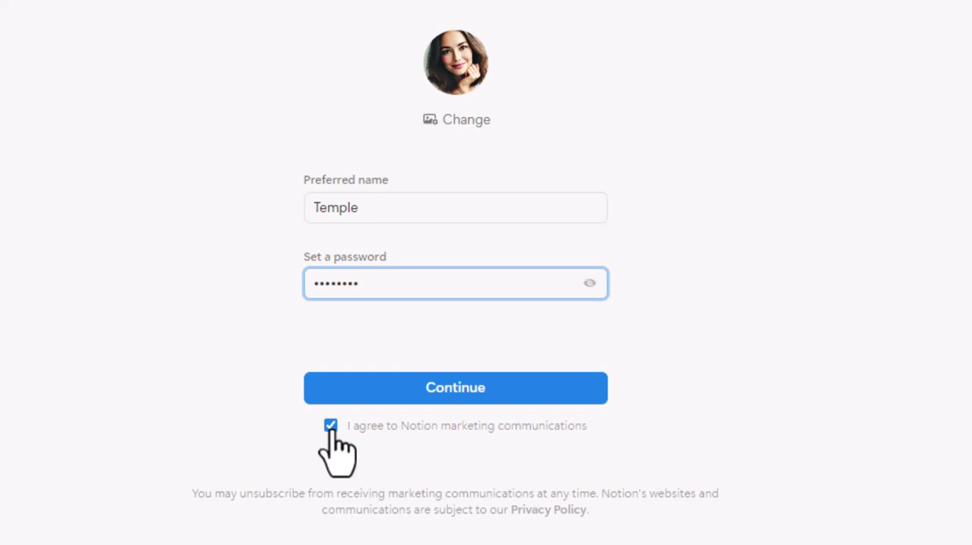
{"action": "left_click", "coordinate": [331, 427]}
{"action": "left_click", "coordinate": [498, 388]}
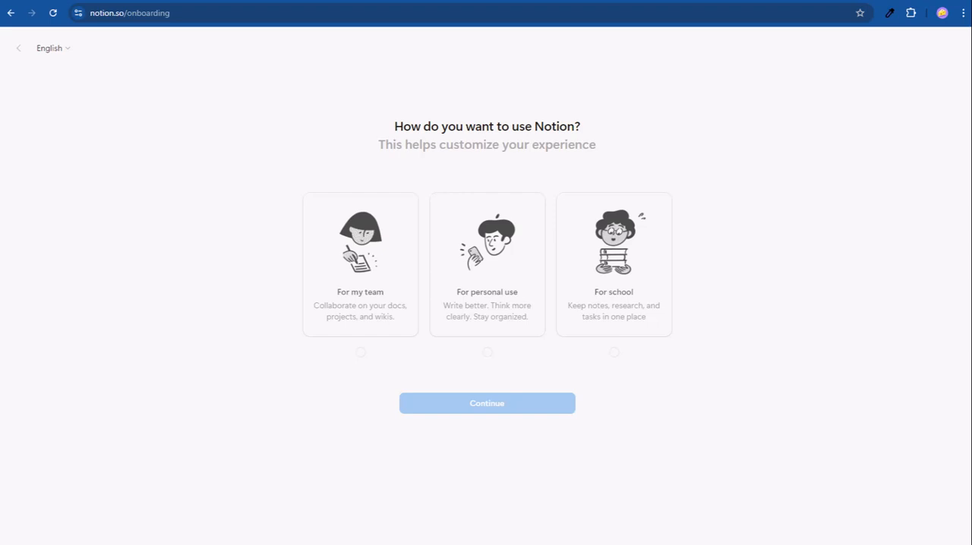
Step: Set Notion up for school use and skip choosing interests in the onboarding
{"action": "left_click", "coordinate": [616, 353]}
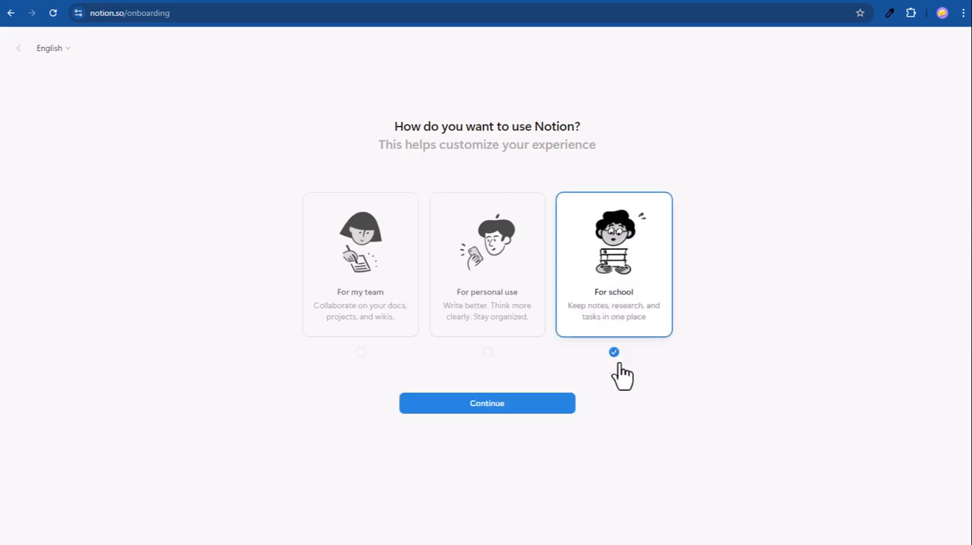
{"action": "left_click", "coordinate": [521, 408]}
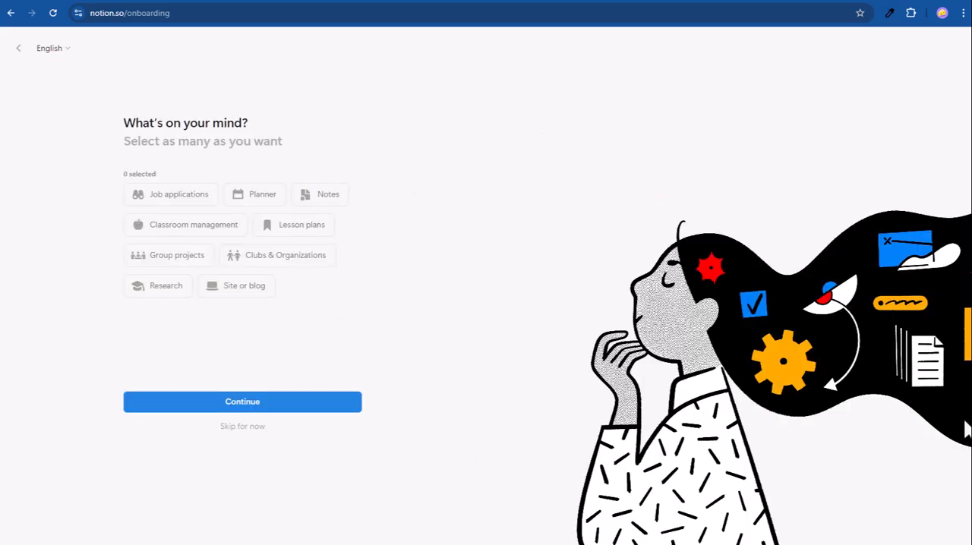
{"action": "left_click", "coordinate": [236, 431]}
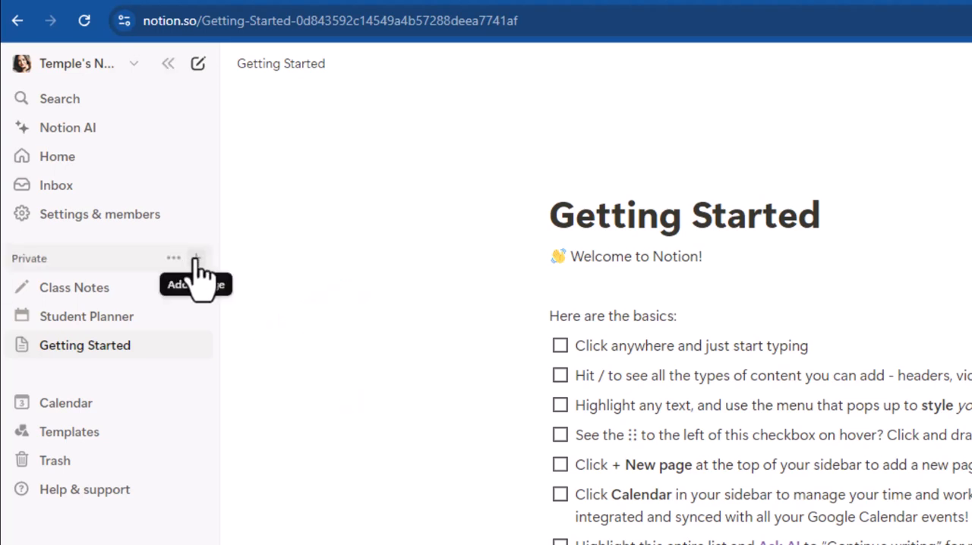
Step: Add a new private page titled "My Operating System" with the brain emoji as its icon
{"action": "left_click", "coordinate": [196, 260]}
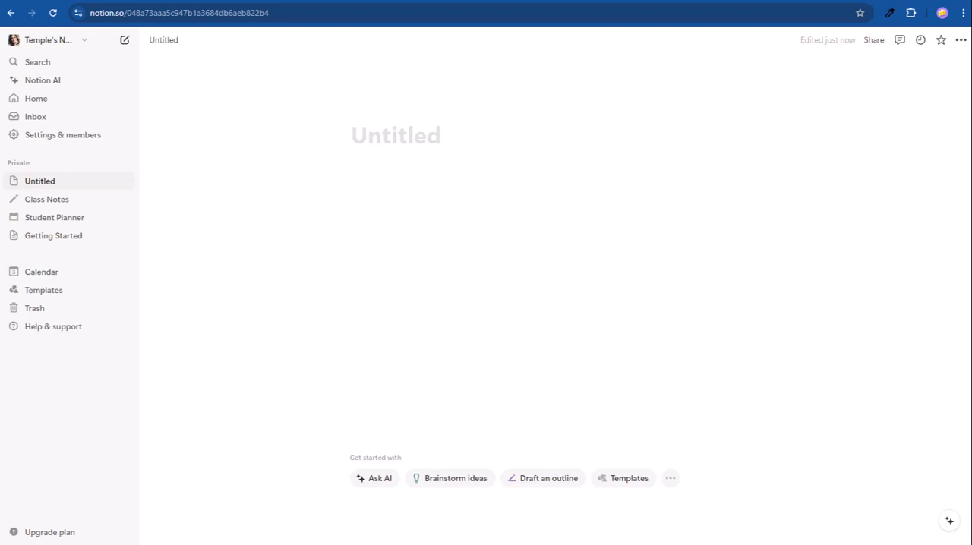
{"action": "left_click", "coordinate": [375, 141]}
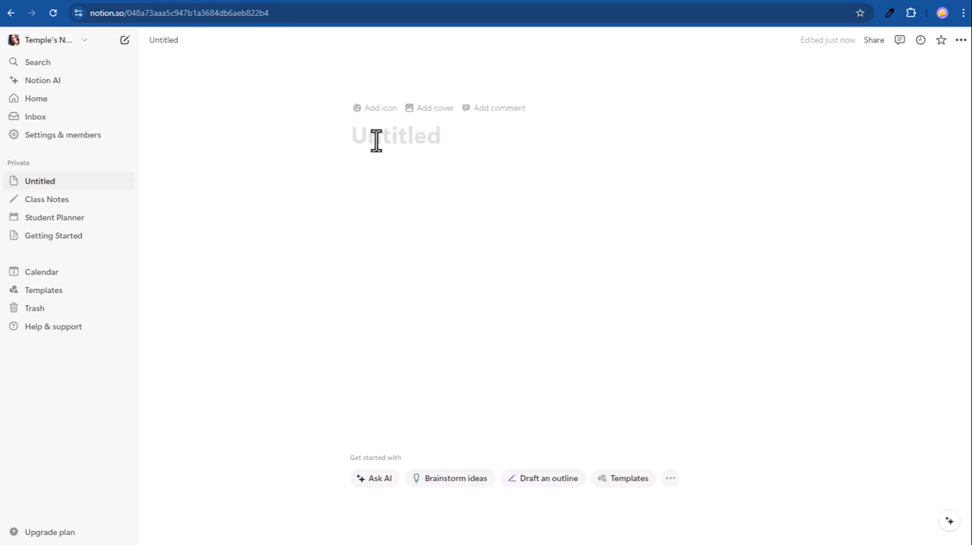
{"action": "type", "text": "My Operating System"}
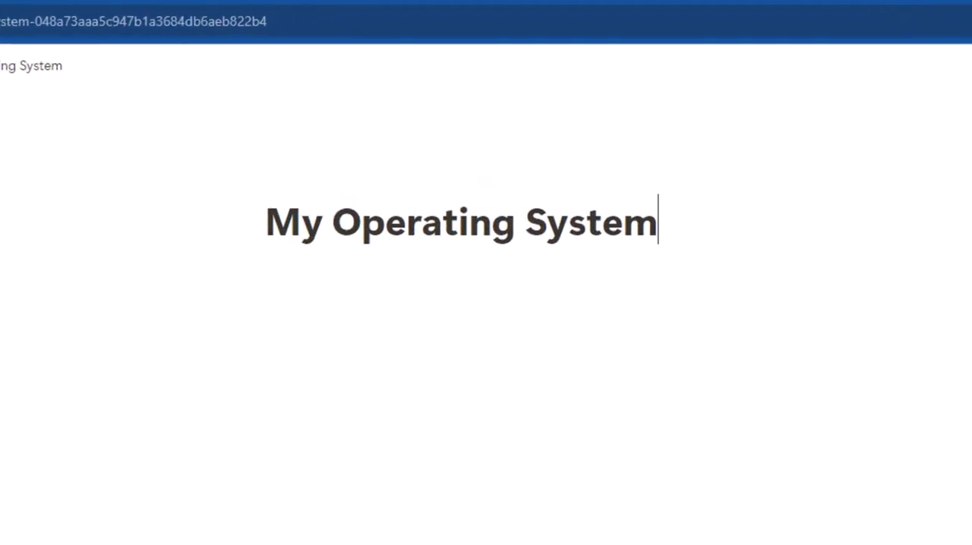
{"action": "left_click", "coordinate": [308, 189]}
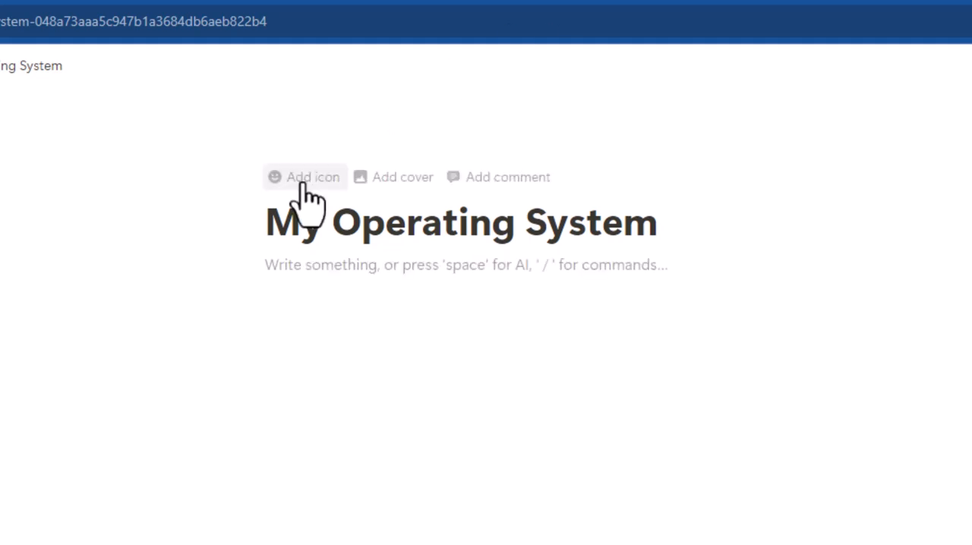
{"action": "type", "text": "brain"}
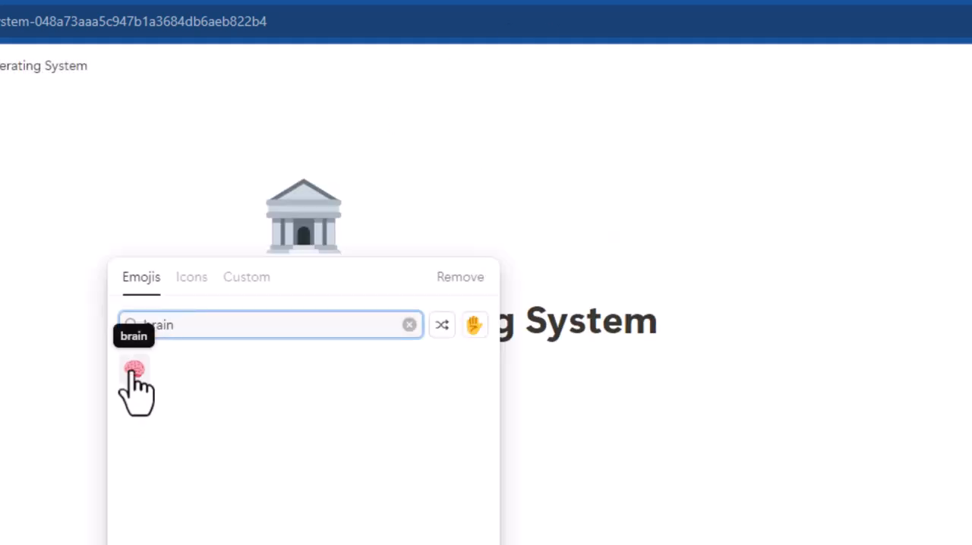
{"action": "left_click", "coordinate": [134, 372]}
Step: Add a cover to My Operating System, searching Unsplash for "operating system" and choosing the photo of a hand holding a phone
{"action": "left_click", "coordinate": [311, 275]}
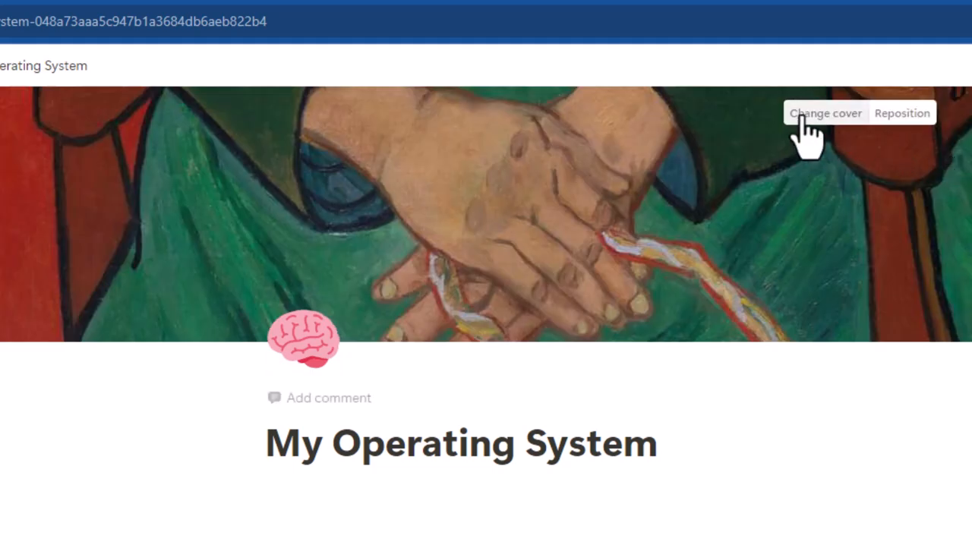
{"action": "left_click", "coordinate": [813, 111]}
{"action": "left_click", "coordinate": [759, 148]}
{"action": "type", "text": "operating "}
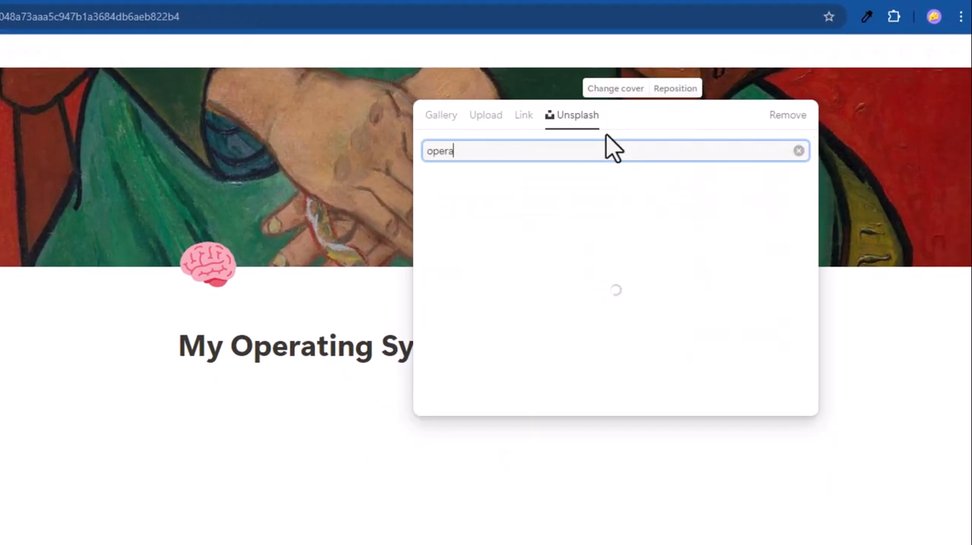
{"action": "type", "text": "system"}
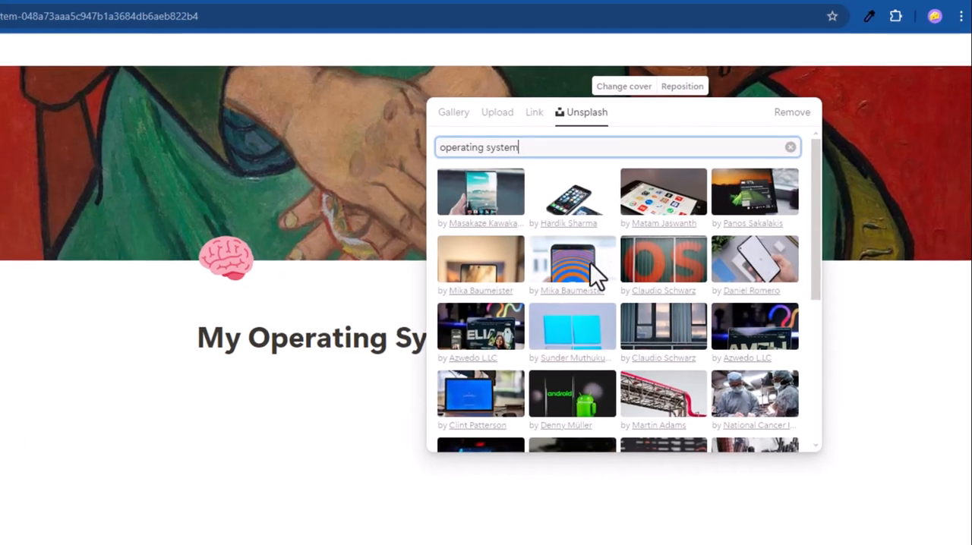
{"action": "left_click", "coordinate": [596, 277]}
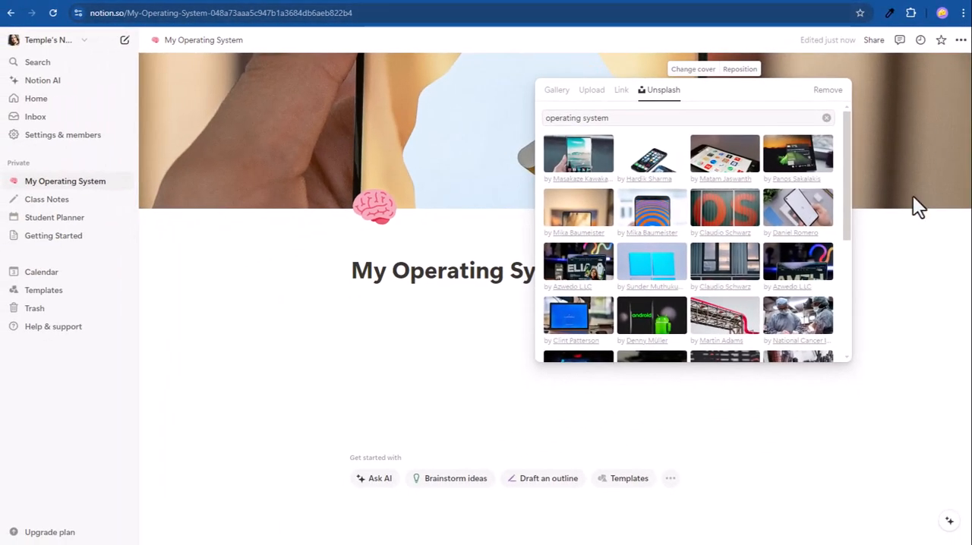
{"action": "left_click", "coordinate": [772, 372]}
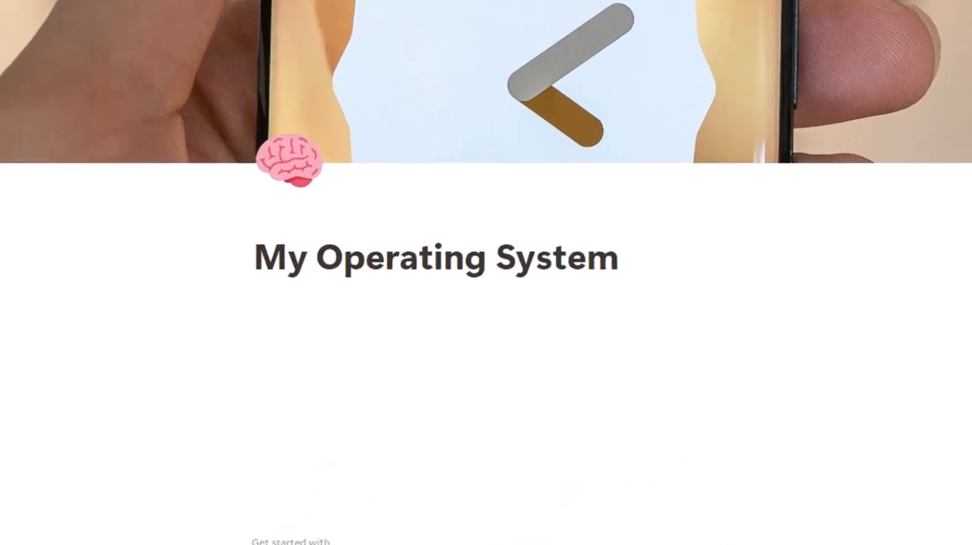
Step: Embed a sub-page titled "School" in the body of the My Operating System page
{"action": "left_click", "coordinate": [367, 313]}
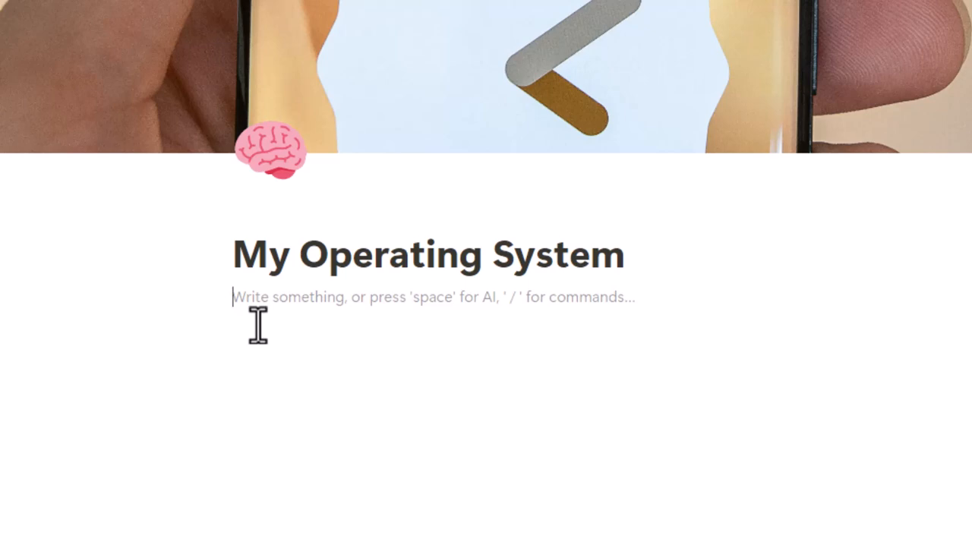
{"action": "type", "text": "/page"}
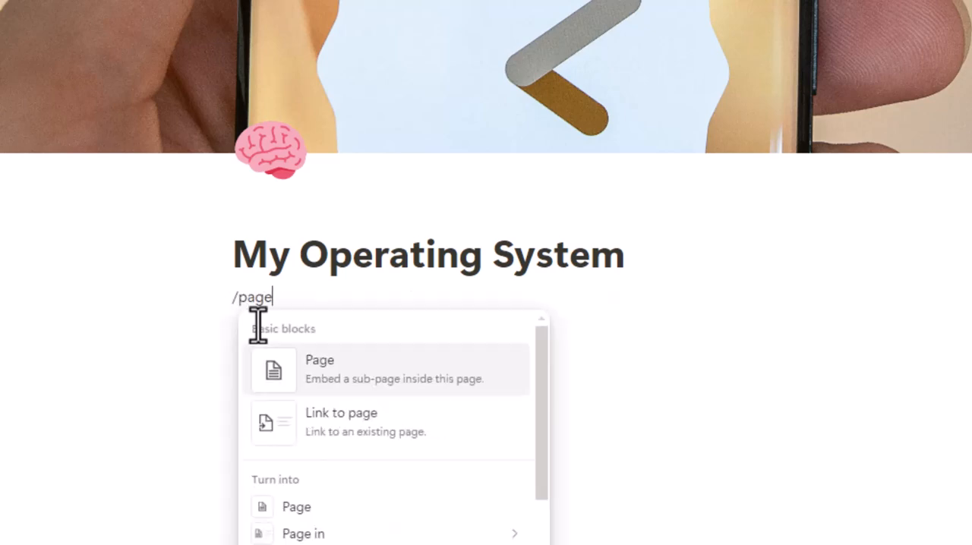
{"action": "key", "text": "Return"}
{"action": "type", "text": "School"}
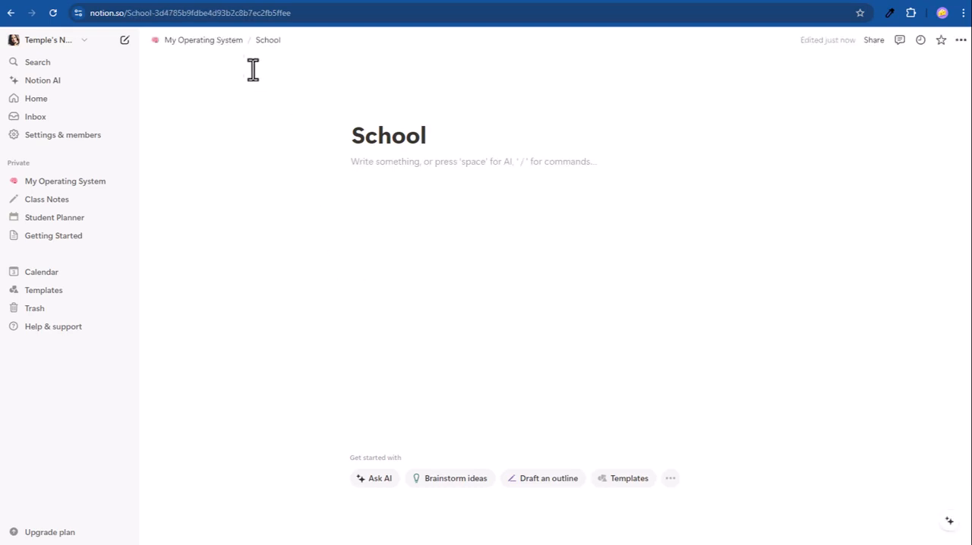
Step: Go back to My Operating System and add a sub-page titled "Work" below School
{"action": "left_click", "coordinate": [203, 40]}
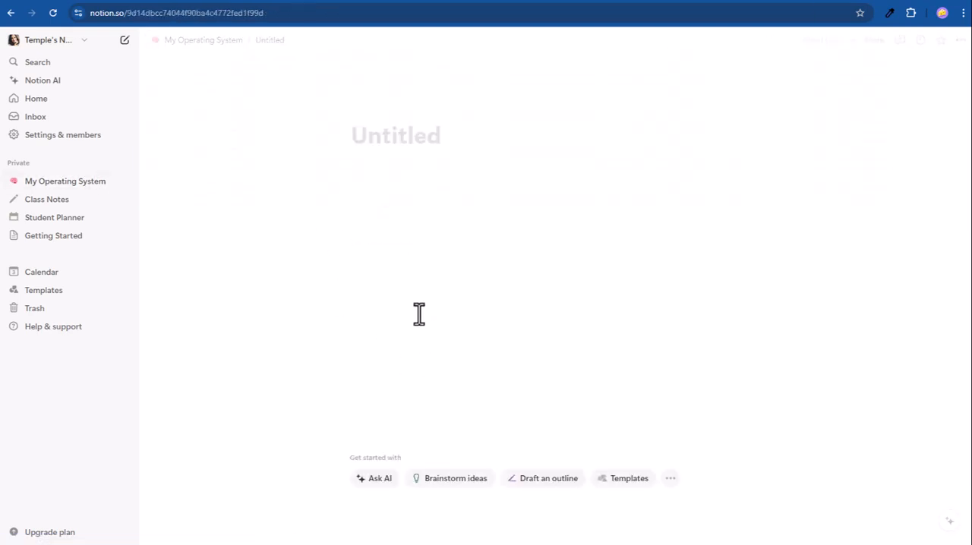
{"action": "type", "text": "Work"}
{"action": "key", "text": "Return"}
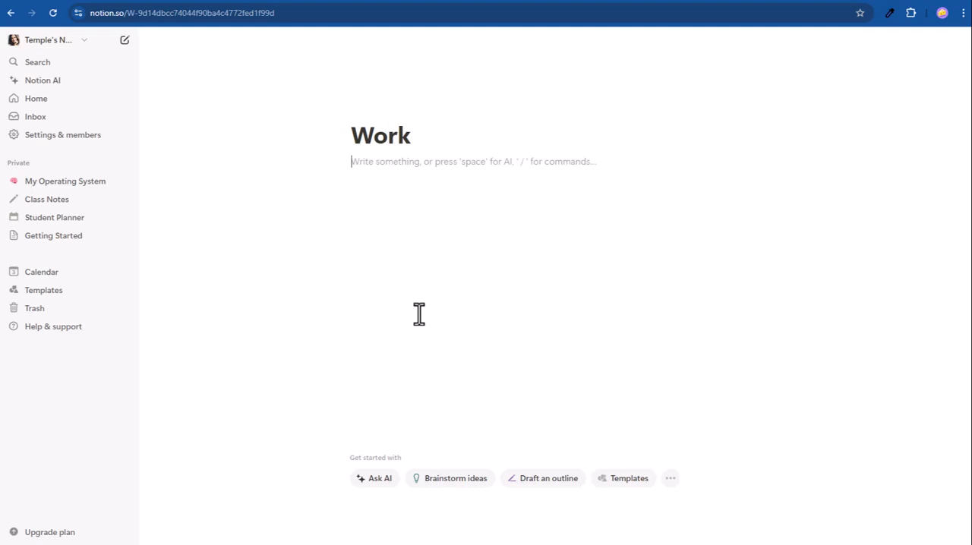
Step: Add a sub-page titled "Personal" to My Operating System, return to the parent page and expand its list of sub-pages
{"action": "left_click", "coordinate": [203, 41]}
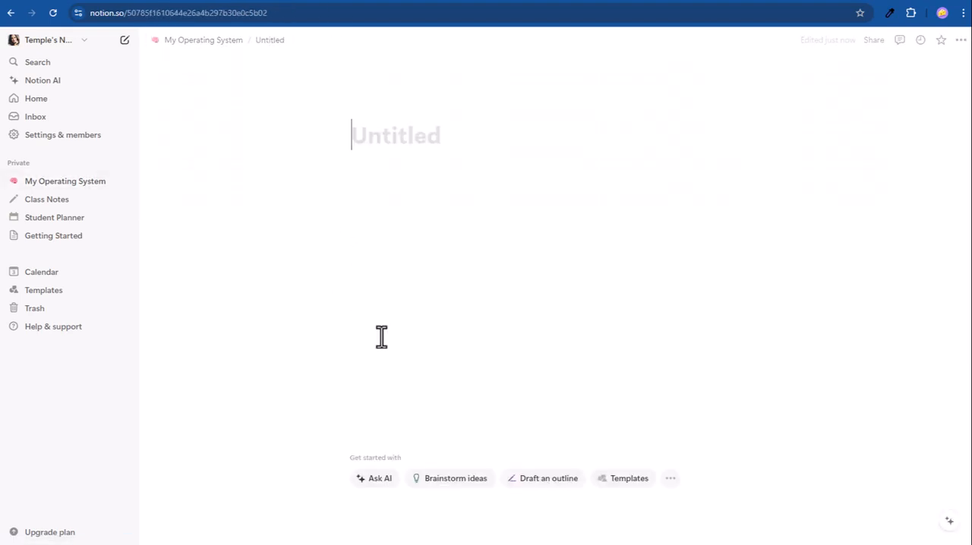
{"action": "type", "text": "Personal"}
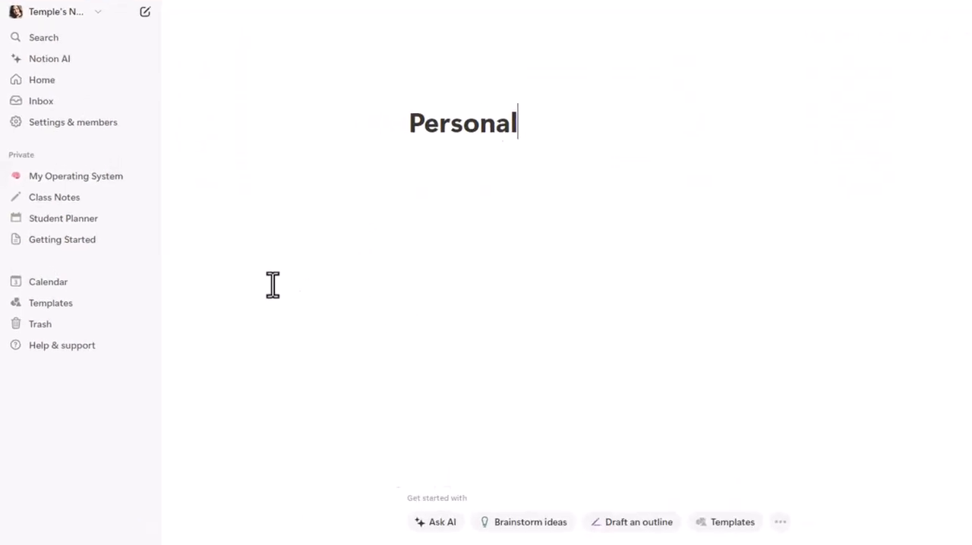
{"action": "left_click", "coordinate": [38, 181]}
{"action": "left_click", "coordinate": [13, 181]}
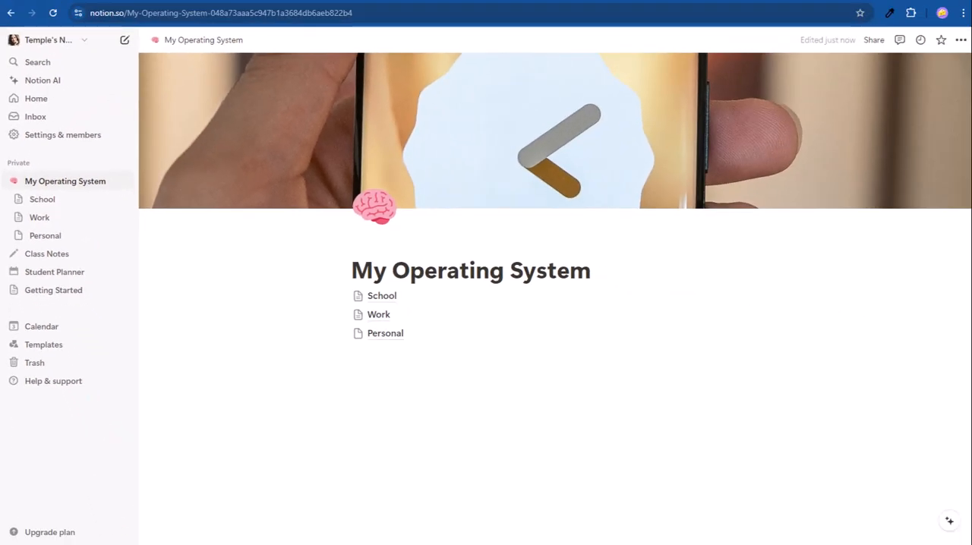
Step: Give the School page a graduation cap icon and an Unsplash cover of lecture hall seats, searching for "College"
{"action": "left_click", "coordinate": [381, 296]}
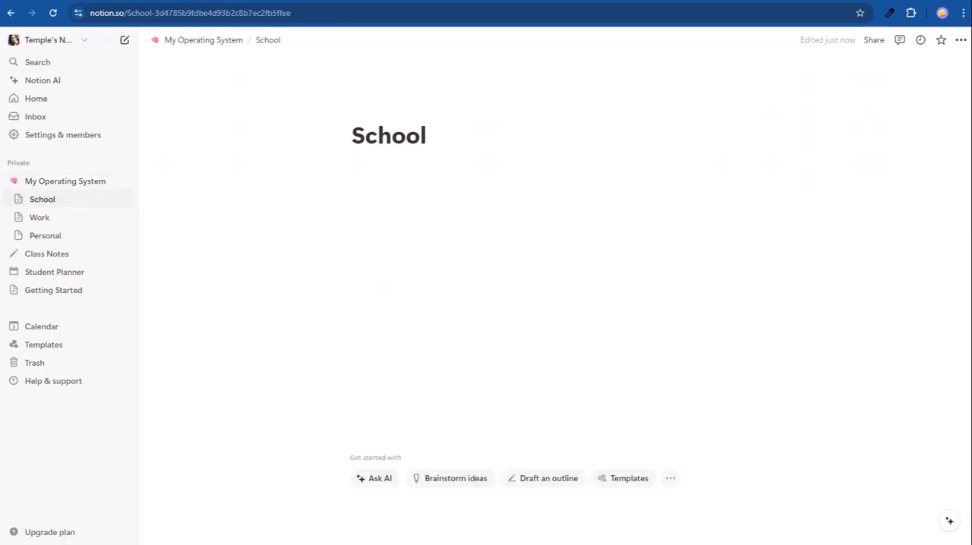
{"action": "left_click", "coordinate": [367, 110]}
{"action": "left_click", "coordinate": [366, 137]}
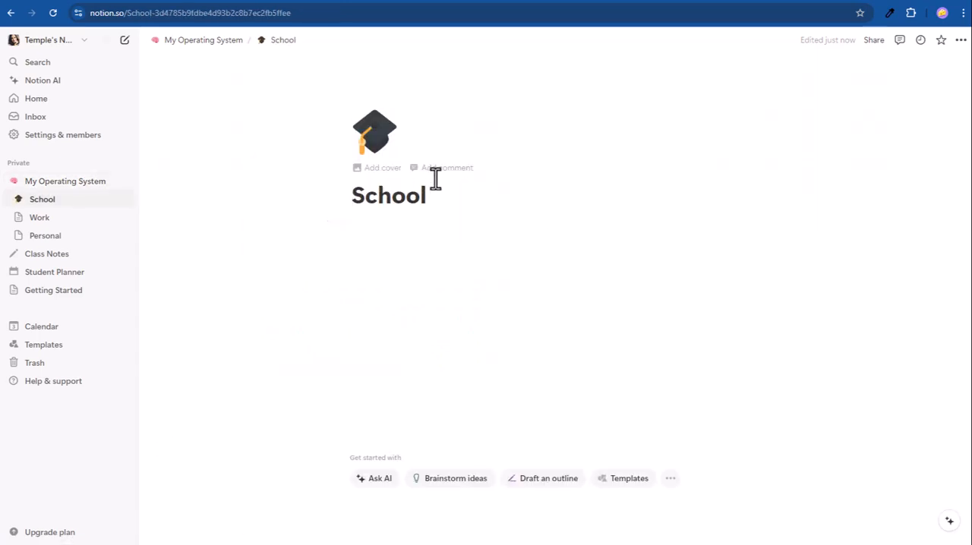
{"action": "left_click", "coordinate": [384, 166]}
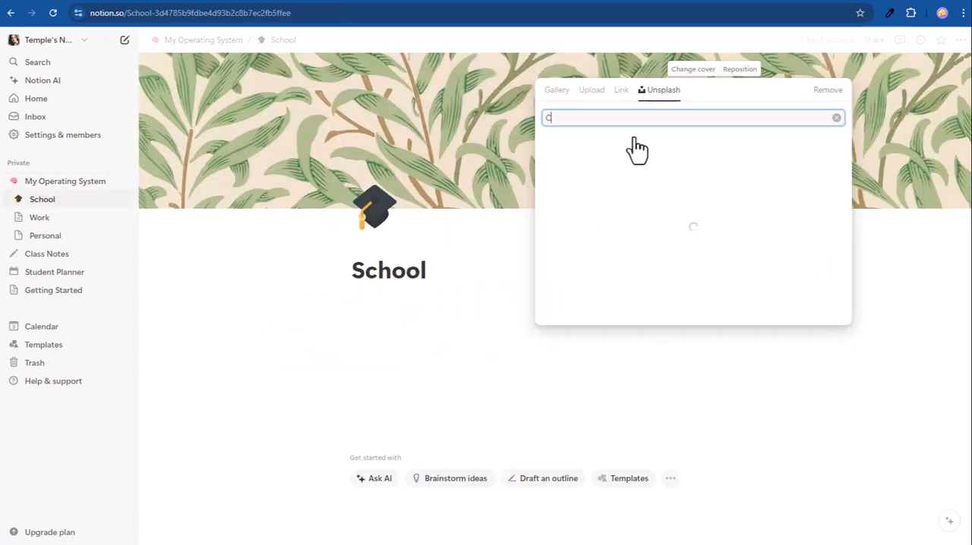
{"action": "type", "text": "College"}
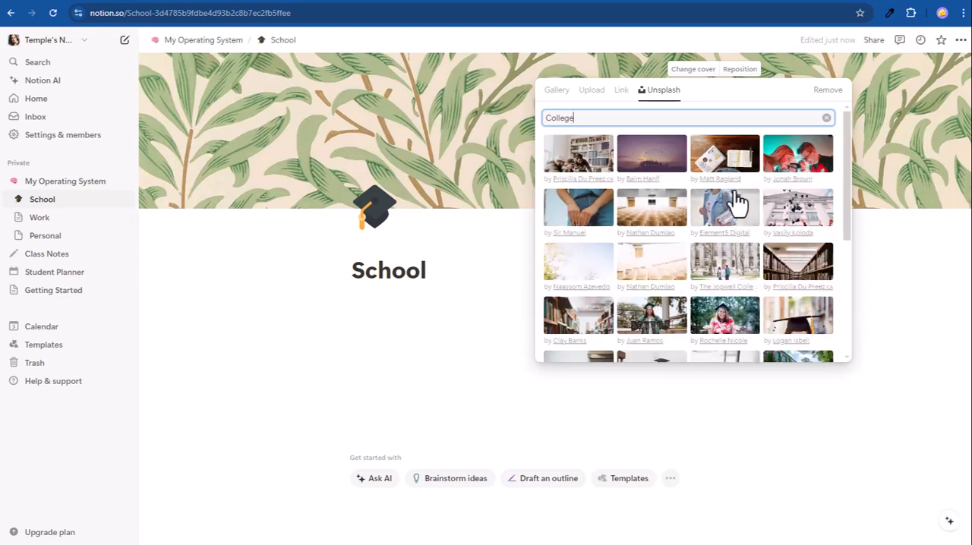
{"action": "left_click", "coordinate": [646, 224]}
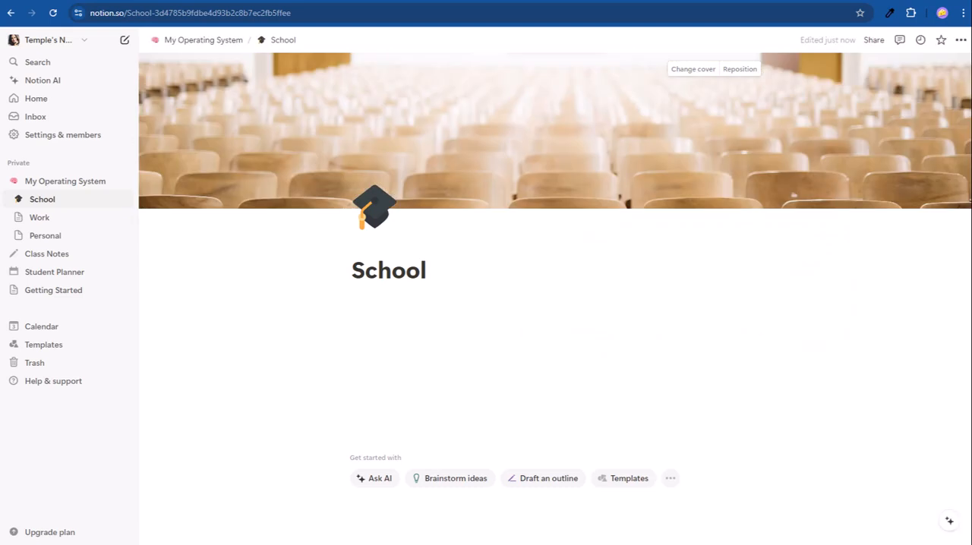
Step: Embed a sub-page titled "AI Fundamentals" in the body of the School page
{"action": "left_click", "coordinate": [411, 320]}
{"action": "type", "text": "/page"}
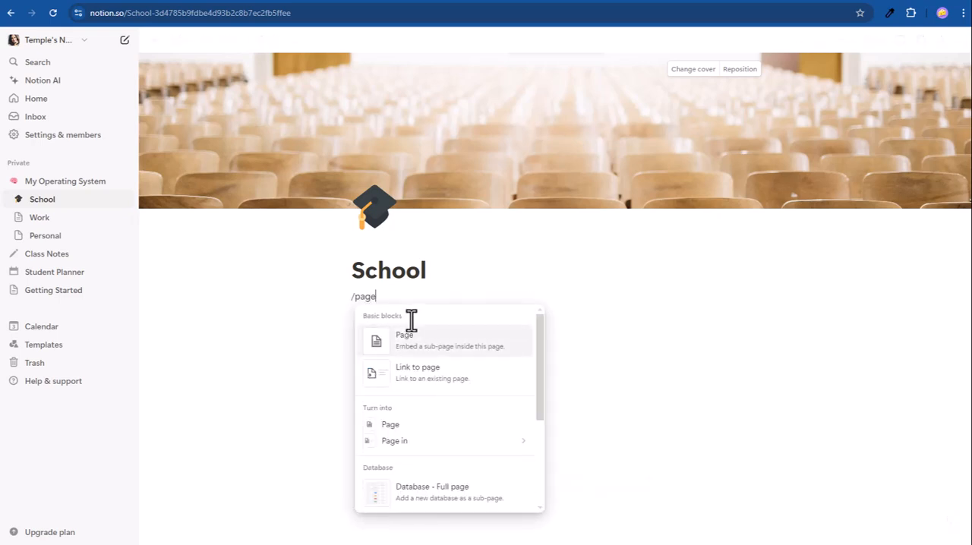
{"action": "key", "text": "Return"}
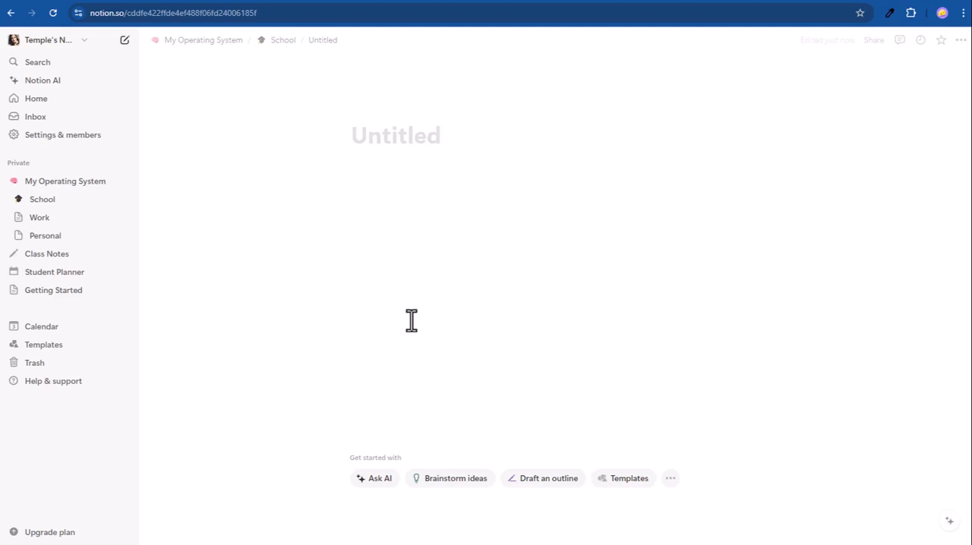
{"action": "type", "text": "AI Fundamenta"}
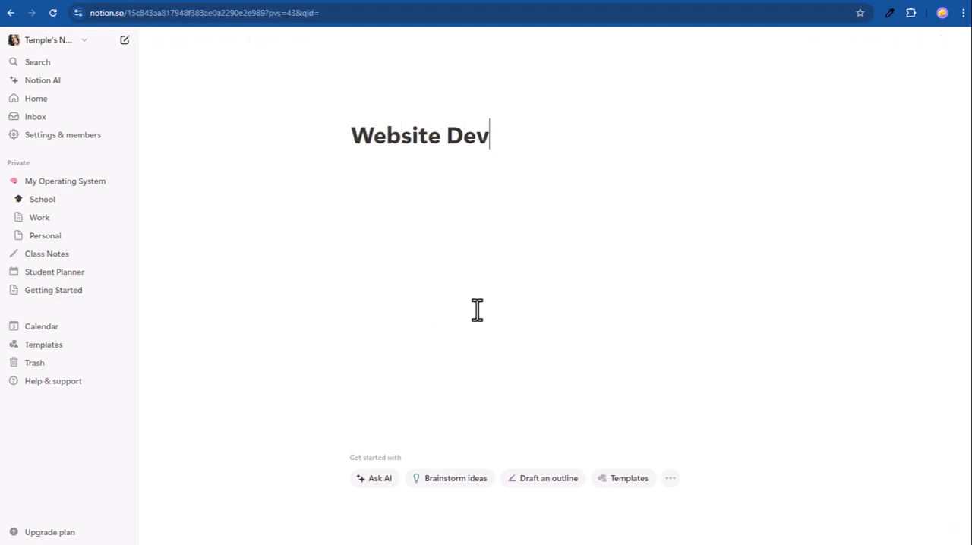
Step: Add the sub-pages "Website Development" and "Agile Practices" to the School page and return to School
{"action": "type", "text": "elopment"}
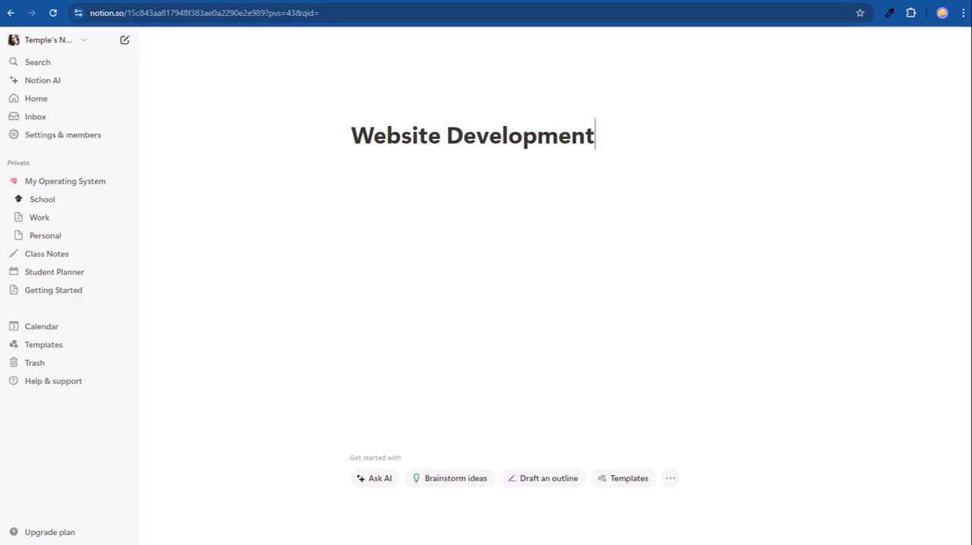
{"action": "type", "text": "gile Practices"}
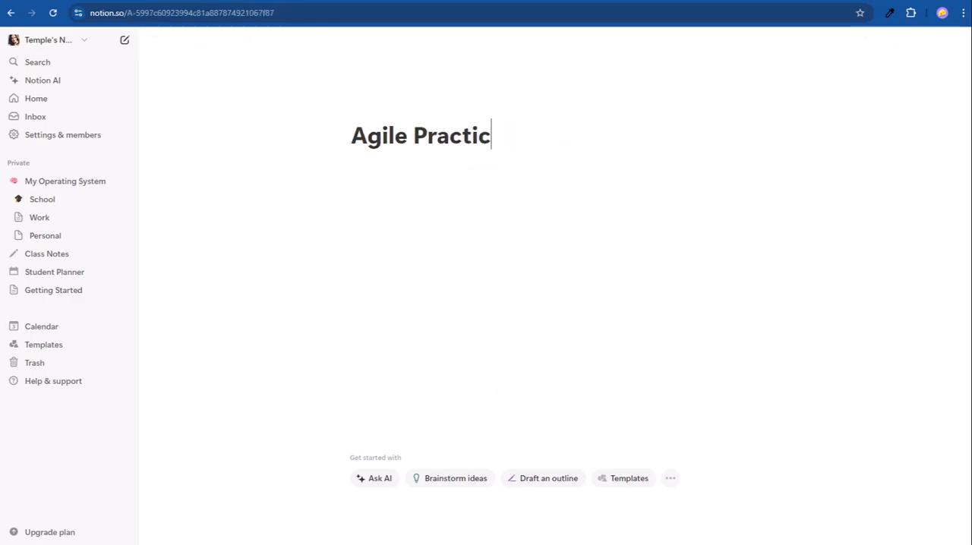
{"action": "key", "text": "Return"}
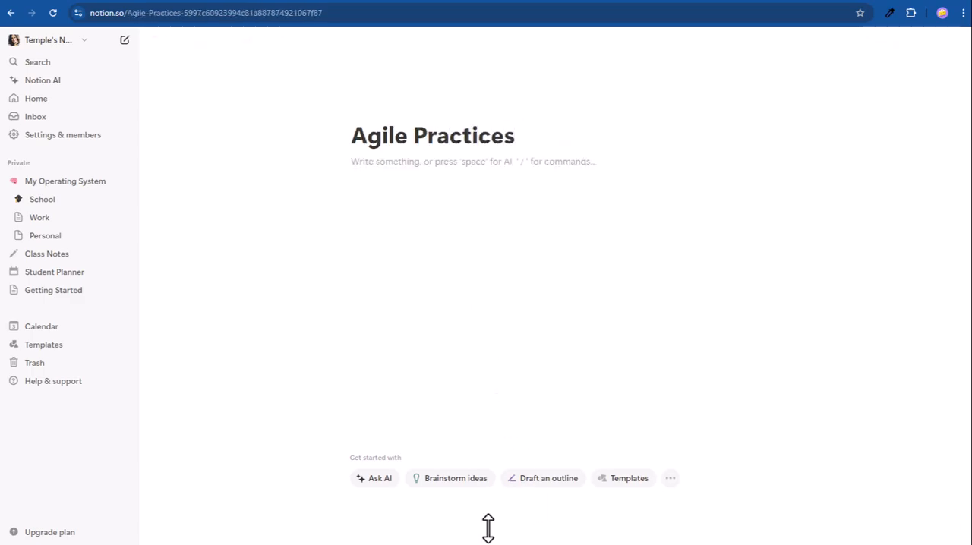
{"action": "left_click", "coordinate": [279, 39]}
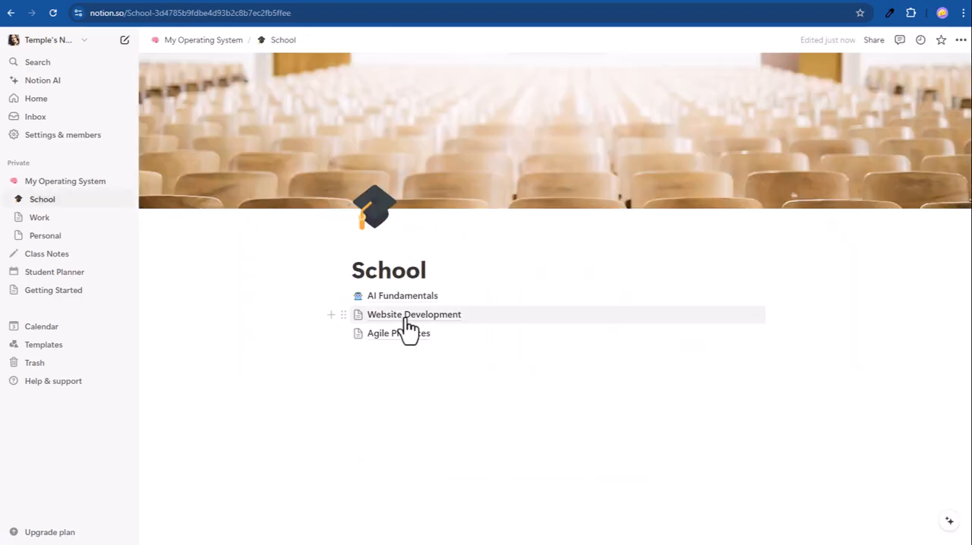
Step: Give Website Development a globe icon and Unsplash code cover searched with "html", give Agile Practices a check mark icon and coloured-squares cover, and return to School
{"action": "left_click", "coordinate": [410, 319]}
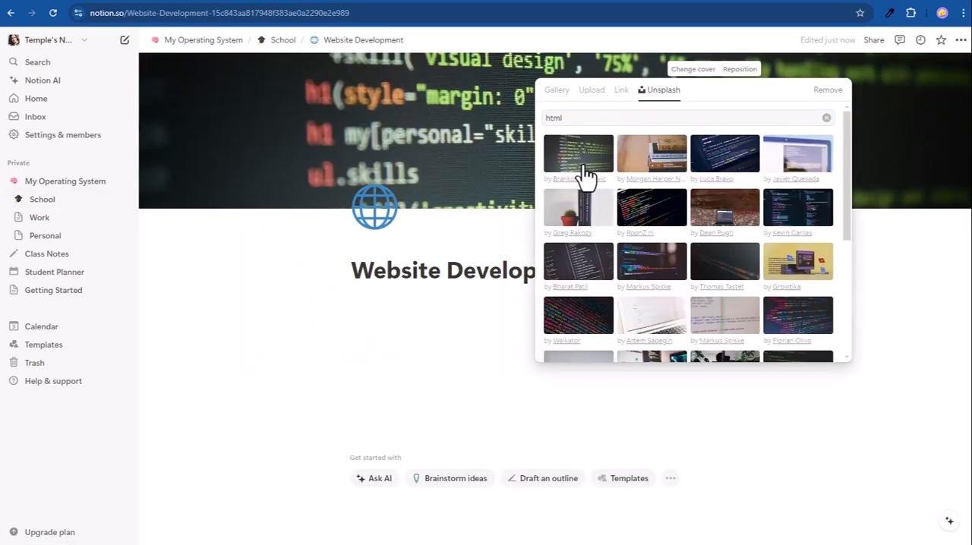
{"action": "left_click", "coordinate": [668, 277]}
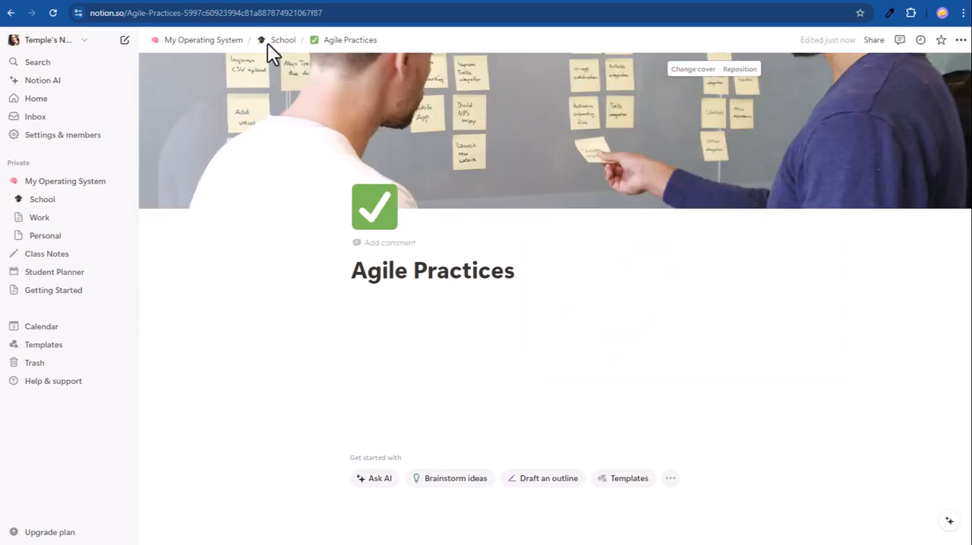
{"action": "left_click", "coordinate": [270, 41]}
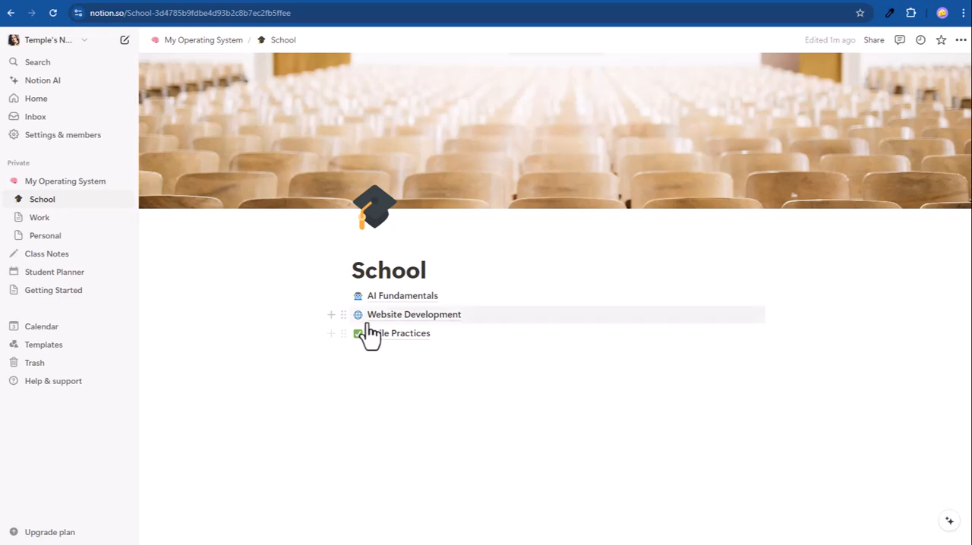
Step: Open the Website Development page and add a Heading 1 block reading "Week 01" beneath the title
{"action": "left_click", "coordinate": [414, 316]}
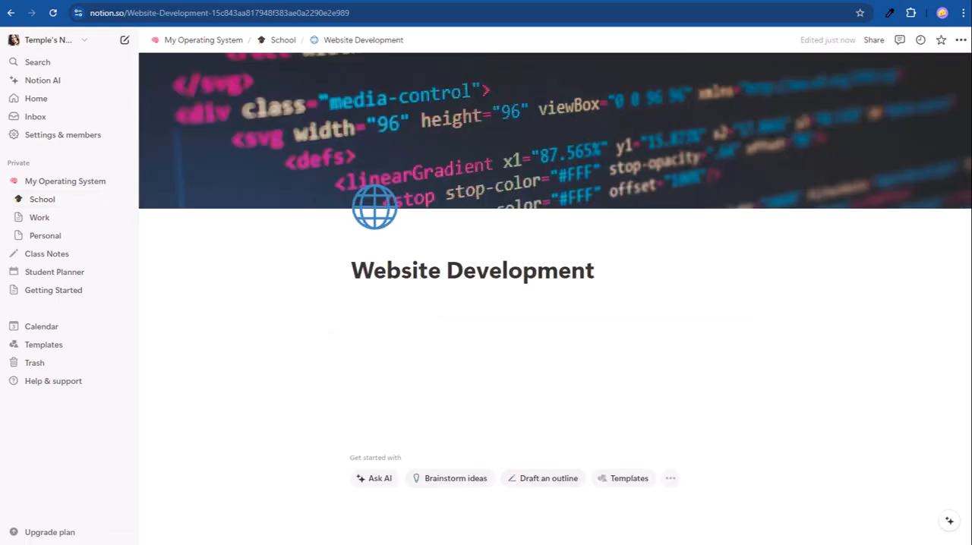
{"action": "left_click", "coordinate": [418, 318]}
{"action": "type", "text": "/Hea"}
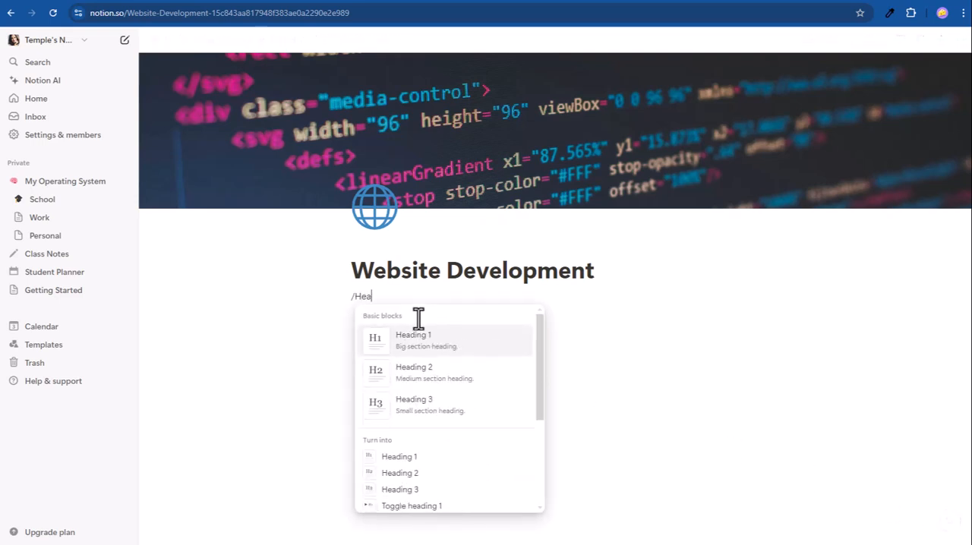
{"action": "left_click", "coordinate": [438, 346]}
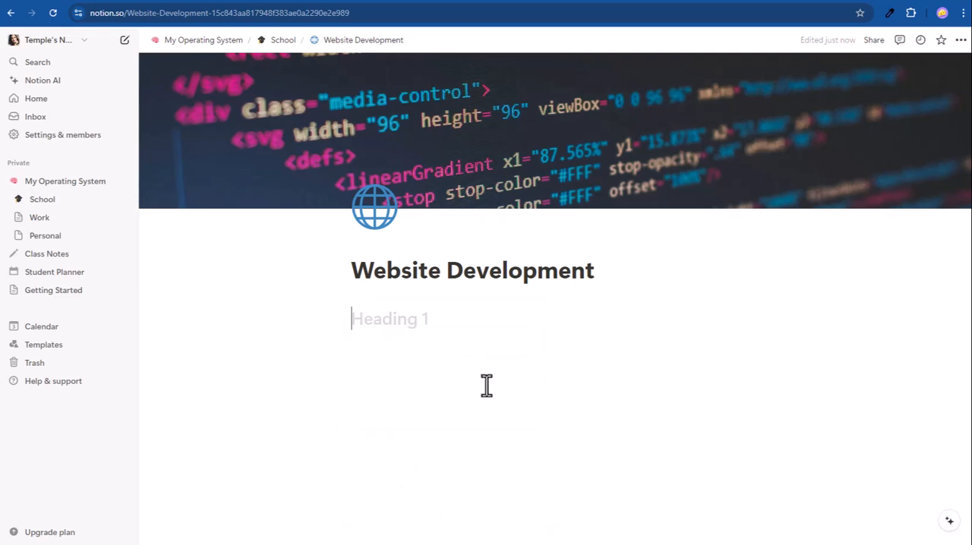
{"action": "type", "text": "Week 01"}
{"action": "key", "text": "Return"}
Step: Give the "Week 01" heading a blue background and blue text colour
{"action": "left_click", "coordinate": [338, 319]}
{"action": "mouse_move", "coordinate": [311, 397]}
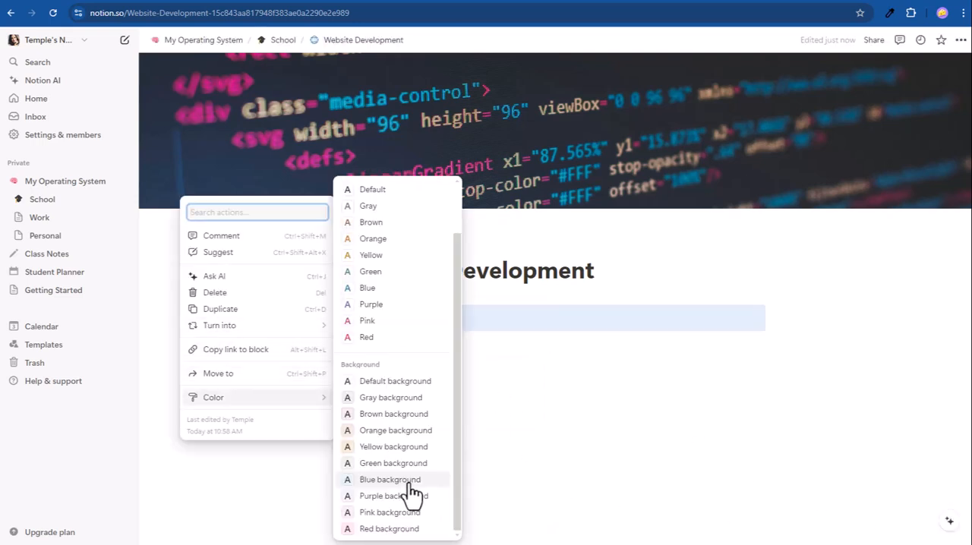
{"action": "left_click", "coordinate": [408, 481]}
{"action": "triple_click", "coordinate": [650, 307]}
{"action": "left_click", "coordinate": [674, 290]}
{"action": "left_click", "coordinate": [627, 345]}
{"action": "left_click", "coordinate": [857, 482]}
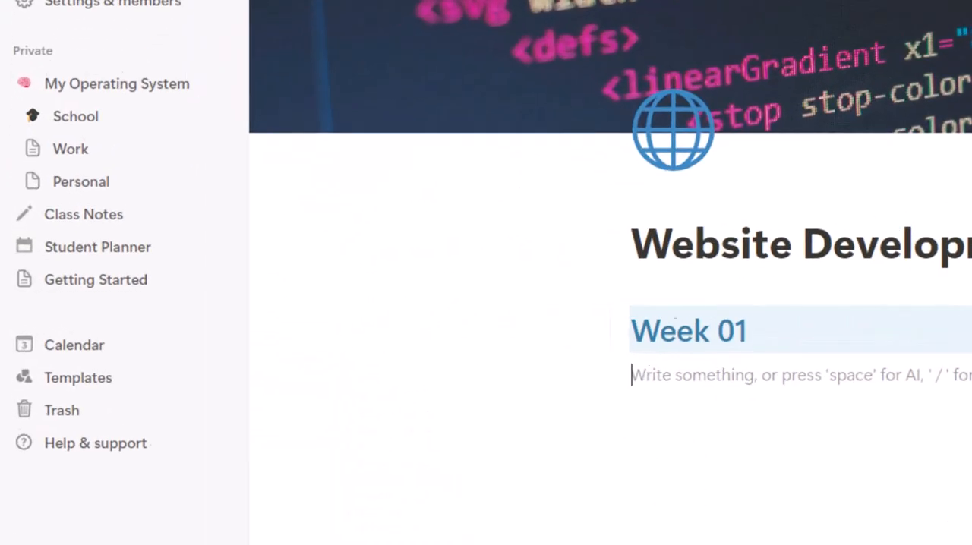
Step: Expand School's sub-pages in the page tree and insert a Code block beneath the "Week 01" heading, pasting in the copied snippet
{"action": "left_click", "coordinate": [37, 85]}
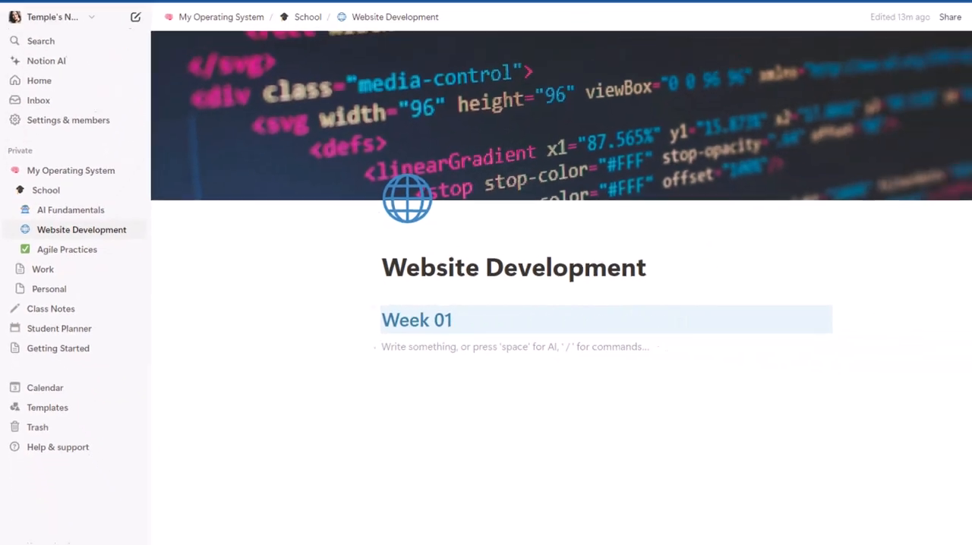
{"action": "type", "text": "/"}
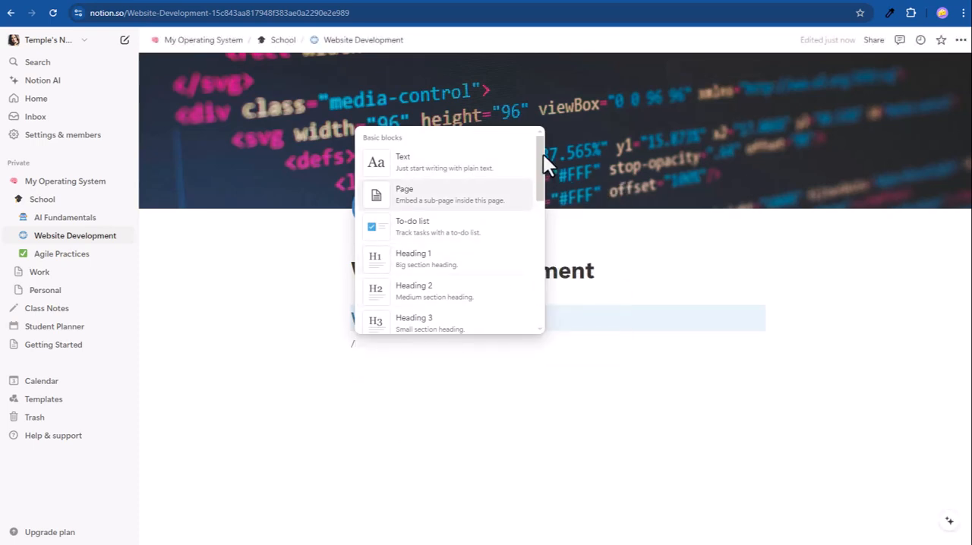
{"action": "scroll", "coordinate": [540, 163], "scroll_direction": "down", "scroll_amount": 3}
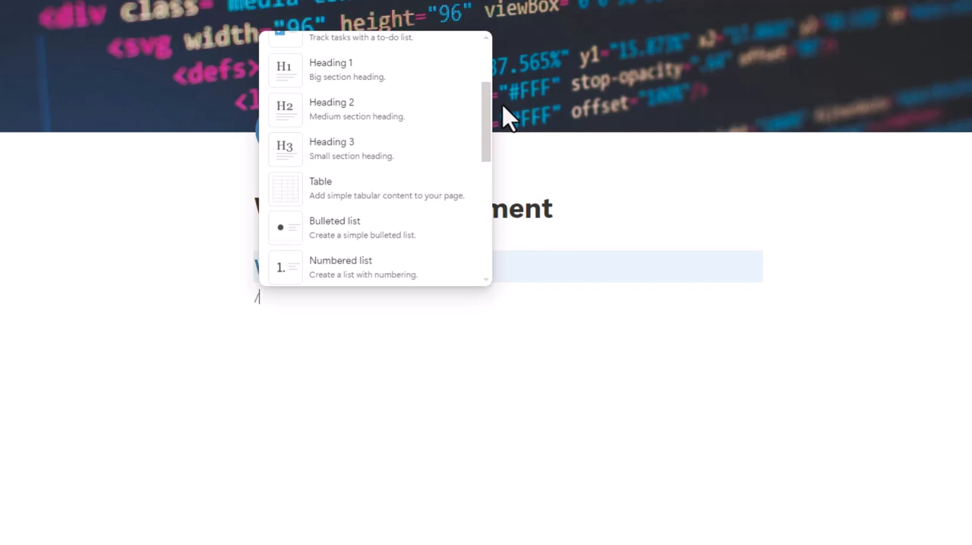
{"action": "scroll", "coordinate": [507, 114], "scroll_direction": "down", "scroll_amount": 2}
{"action": "scroll", "coordinate": [507, 120], "scroll_direction": "down", "scroll_amount": 2}
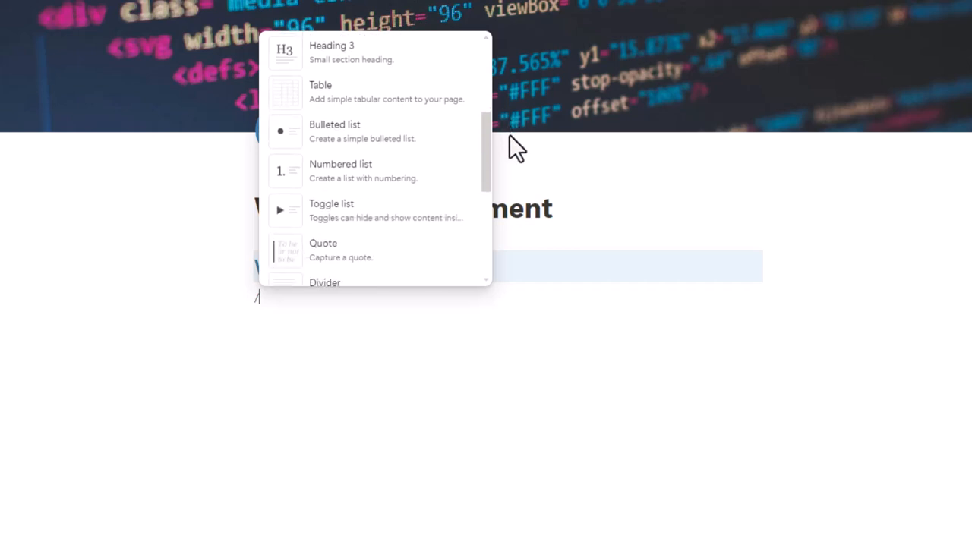
{"action": "scroll", "coordinate": [510, 152], "scroll_direction": "down", "scroll_amount": 6}
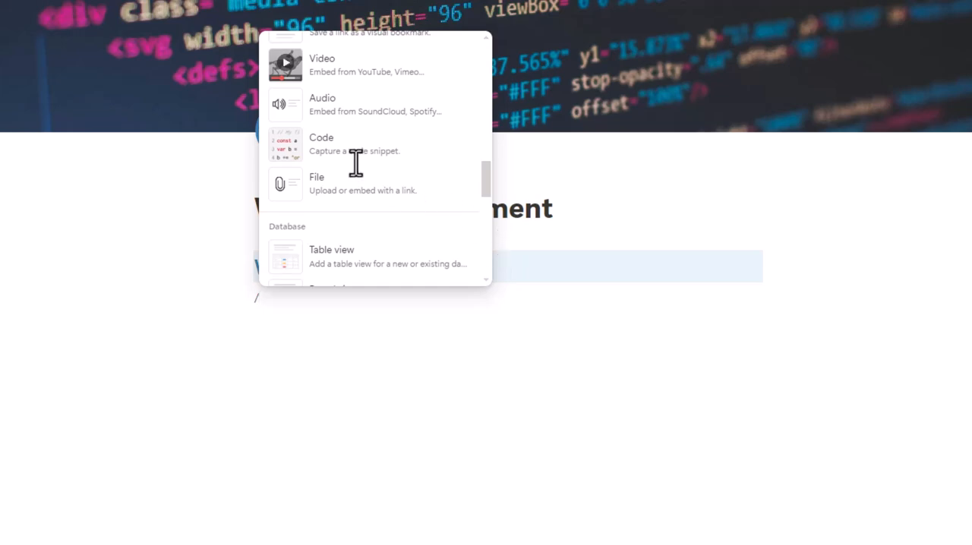
{"action": "left_click", "coordinate": [387, 155]}
{"action": "type", "text": "<!-- This block contains a description praising Temple's explanation of Notion --> <div>   <h2>Temple's Amazing Notion Walkthrough</h2>   <p>Temple's description of Notion is truly incredible! The way she breaks down the features and functionalities makes it so easy to understand how to organize and manage everything in one place. From creating pages to using blocks creatively, Temple's insights open up a whole new world of productivity and customization in Notion. It's a game-changer for anyone looking to optimize their workflow!</p> </div>"}
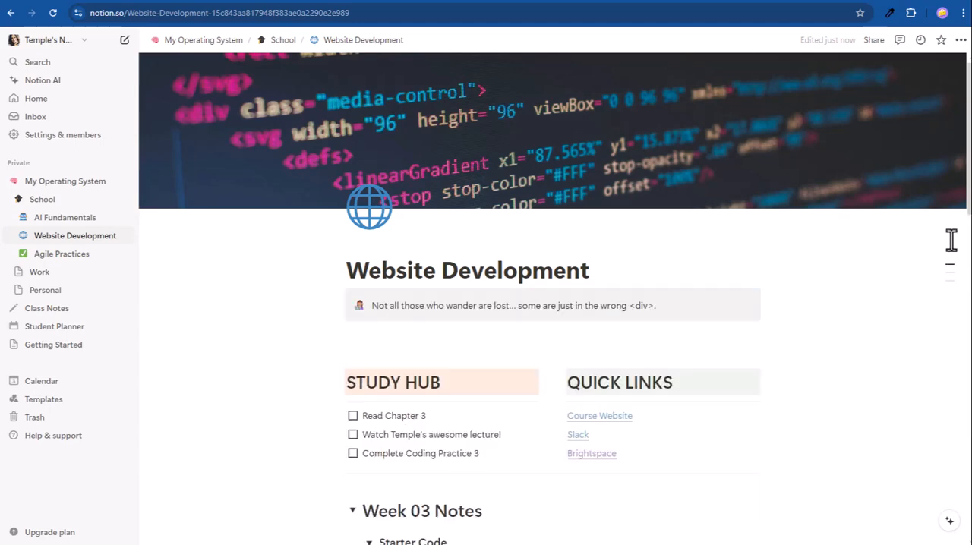
Step: Jump to the "Week 03 Notes" section from the page outline, view the starter code and Course Calendar, and return to the page start
{"action": "mouse_move", "coordinate": [952, 278]}
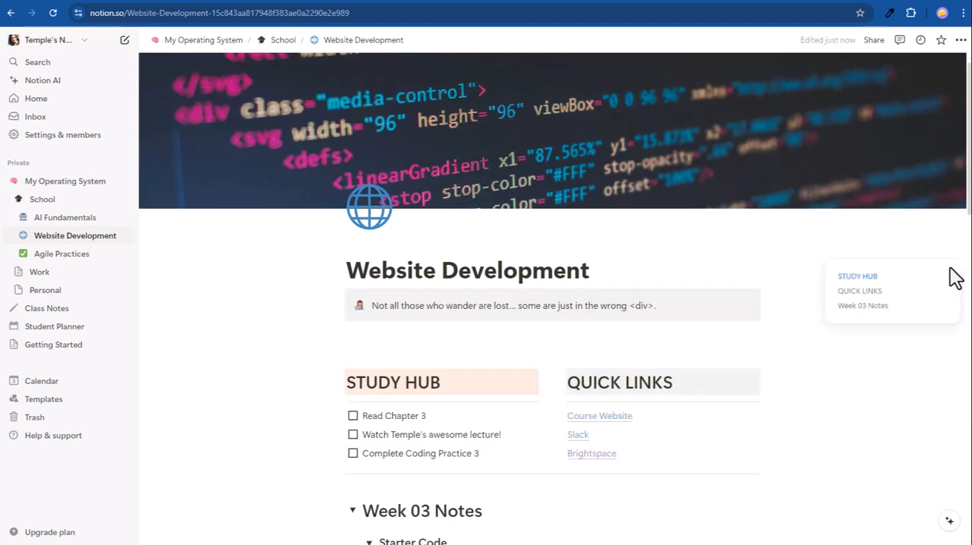
{"action": "left_click", "coordinate": [865, 305]}
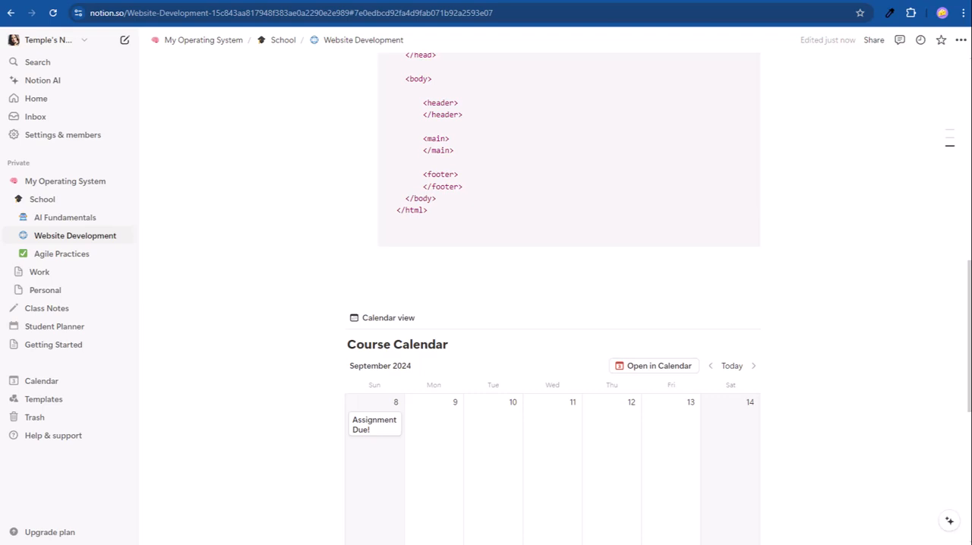
{"action": "scroll", "coordinate": [937, 239], "scroll_direction": "up", "scroll_amount": 15}
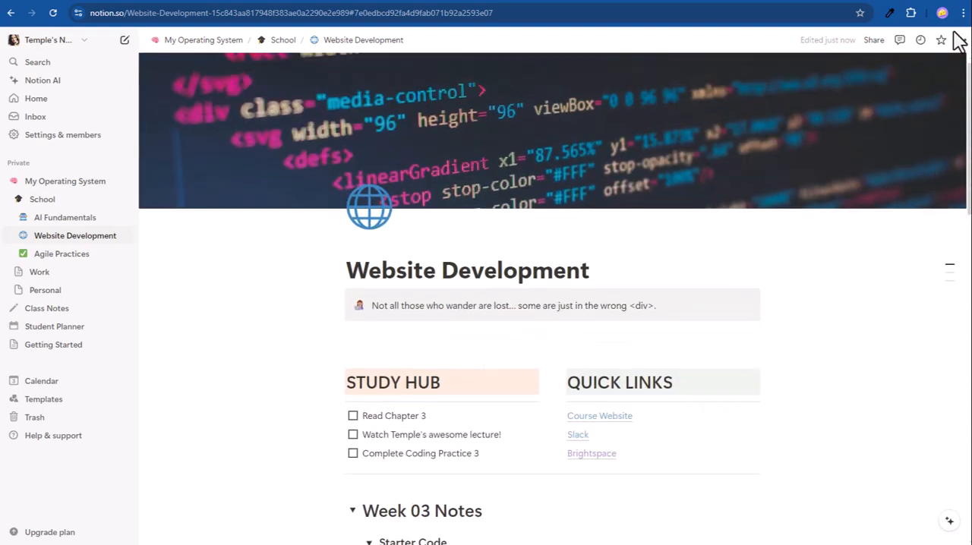